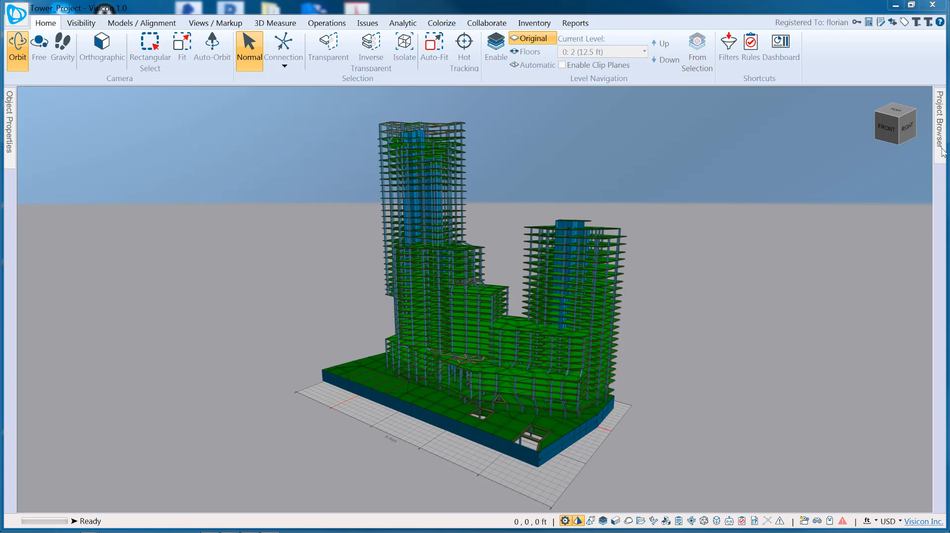
# Review the project's users and ACME Contractors and Zenith Engineers group memberships, then list the issues
pyautogui.click(942, 150)
pyautogui.click(885, 111)
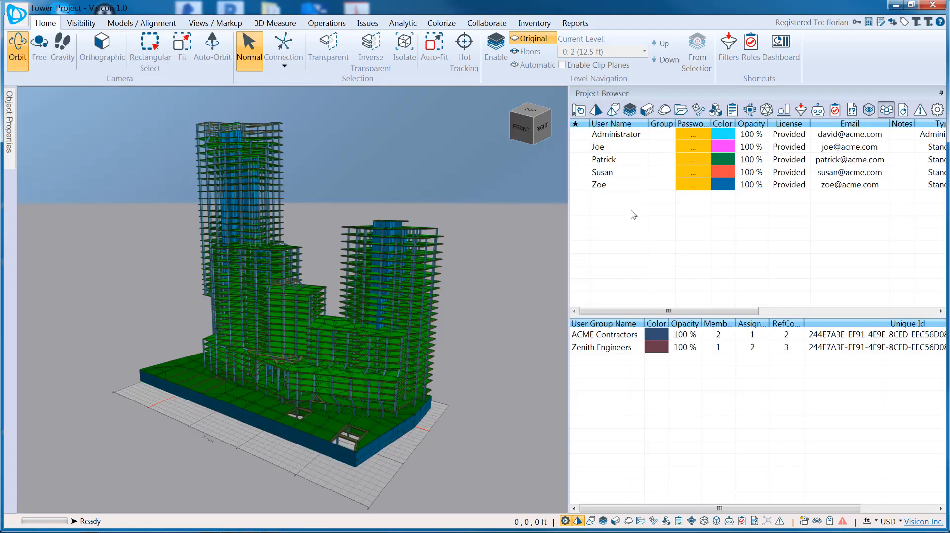
pyautogui.click(626, 185)
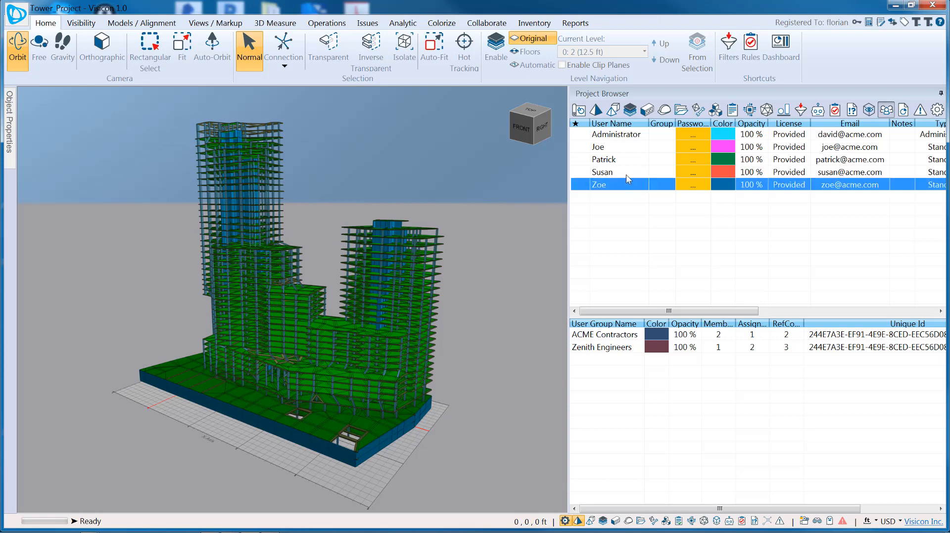
pyautogui.click(626, 173)
pyautogui.click(618, 338)
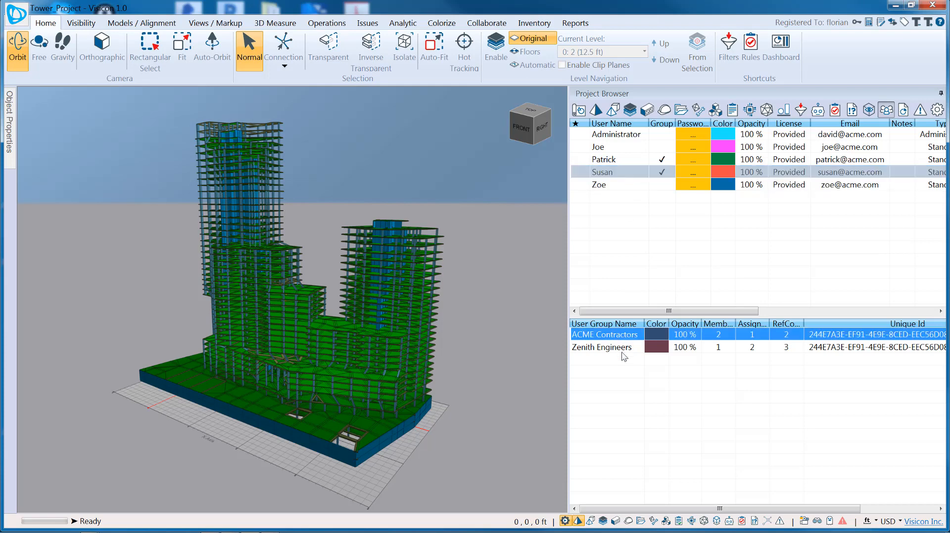
pyautogui.click(624, 348)
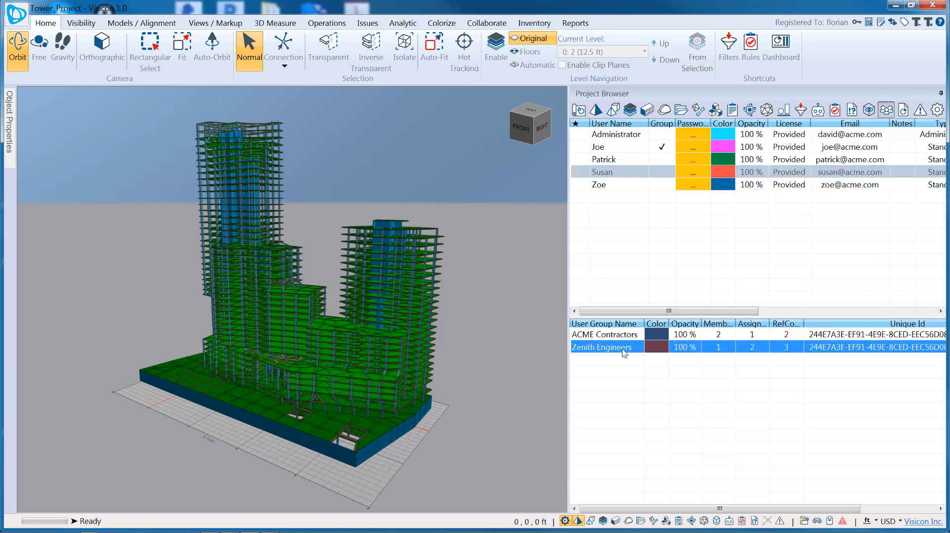
pyautogui.click(854, 113)
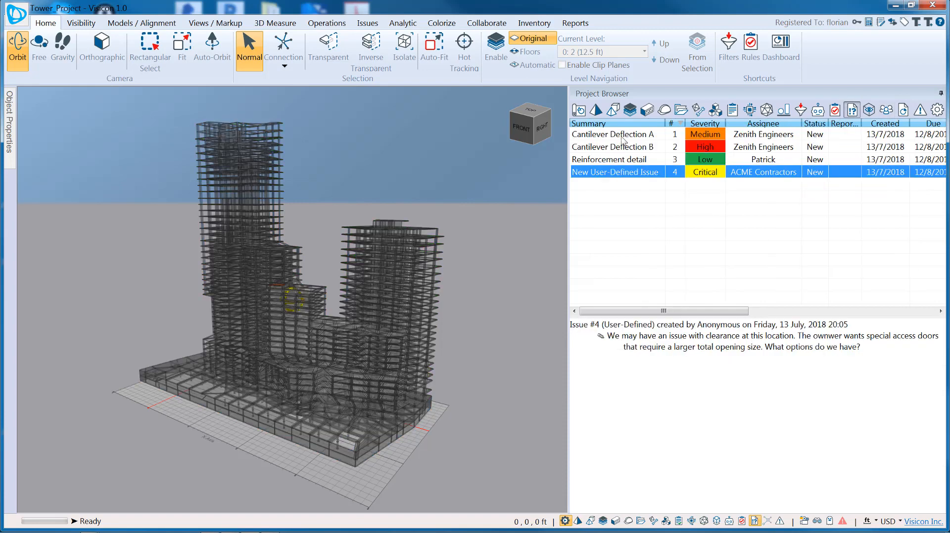
# Step through the Cantilever Deflection A and B issues, switching between saved views A and B
pyautogui.click(622, 138)
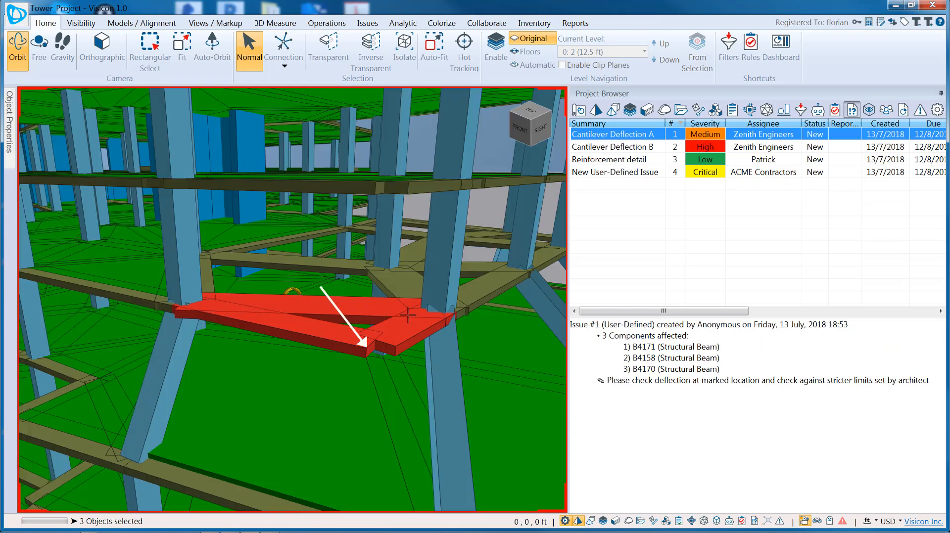
pyautogui.click(625, 148)
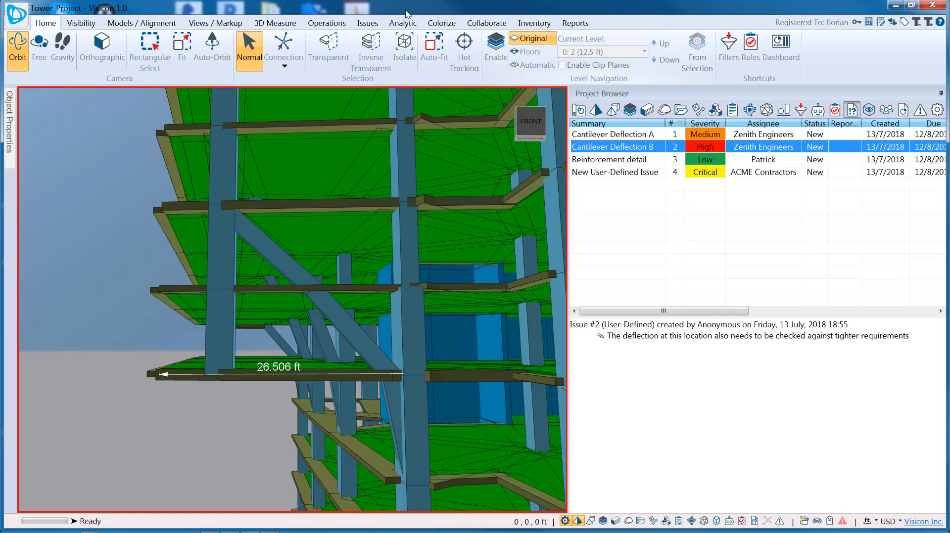
pyautogui.click(366, 25)
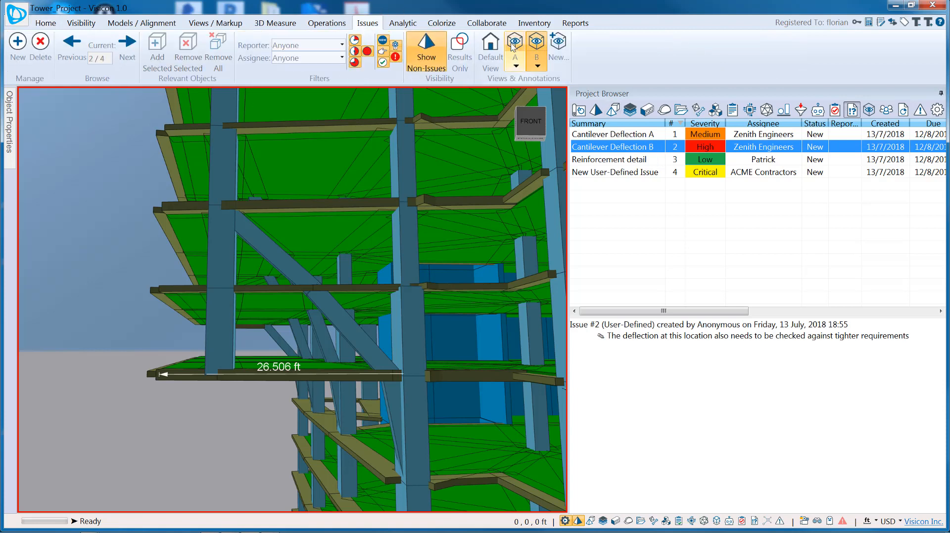
pyautogui.click(514, 45)
pyautogui.click(534, 51)
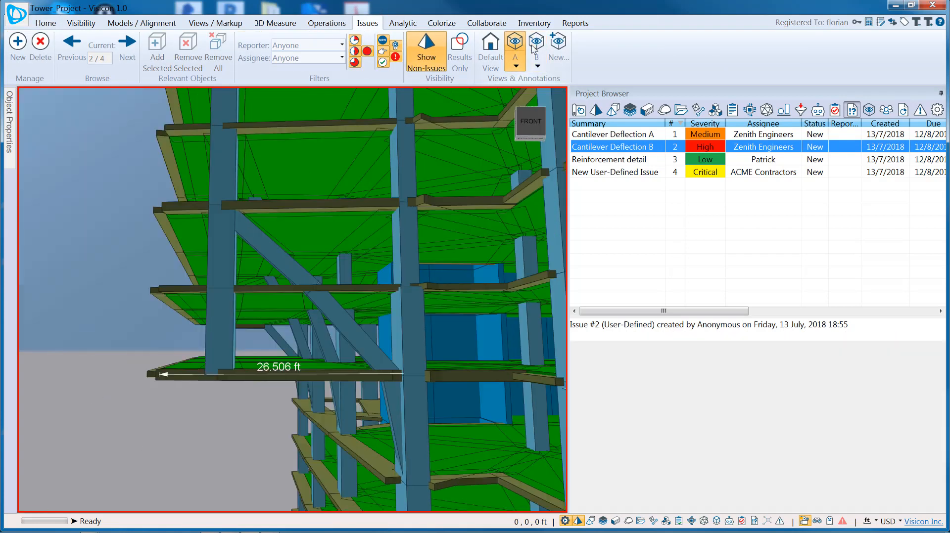
pyautogui.click(517, 49)
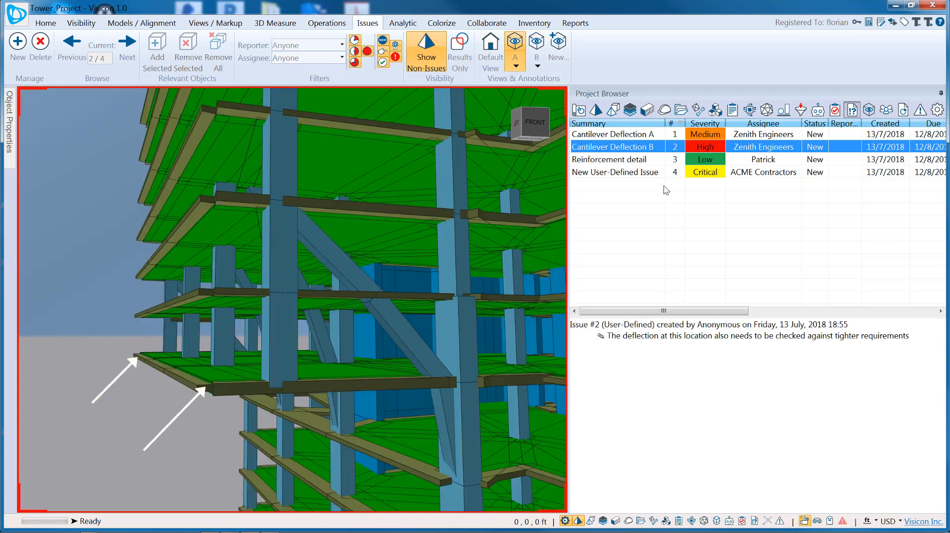
# Go to Reinforcement detail, then the New User-Defined Issue's 19.758 by 10.243 ft clearance view
pyautogui.click(648, 159)
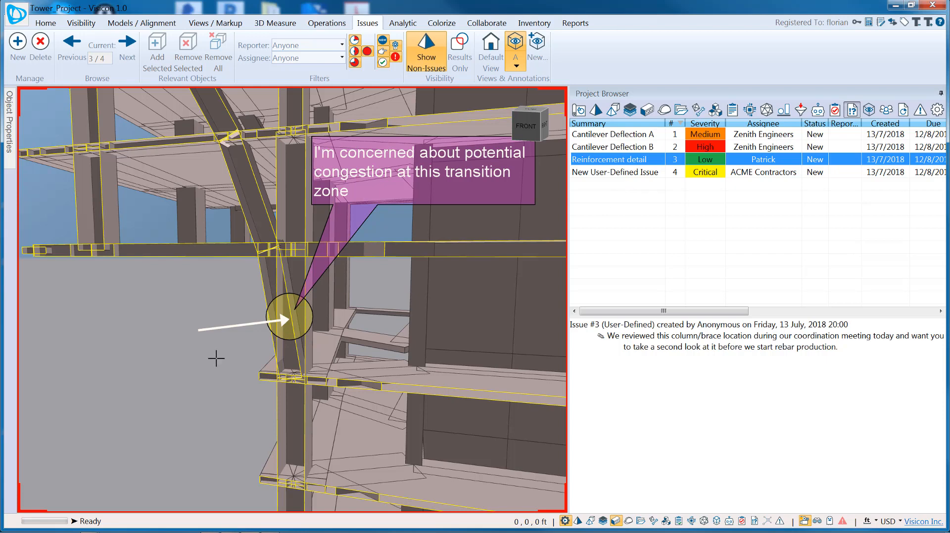
pyautogui.click(653, 177)
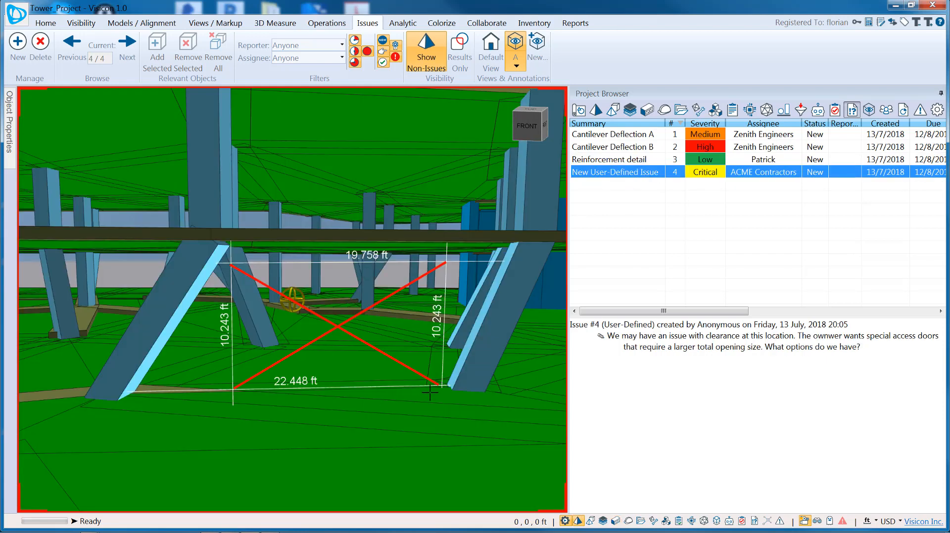
pyautogui.click(489, 22)
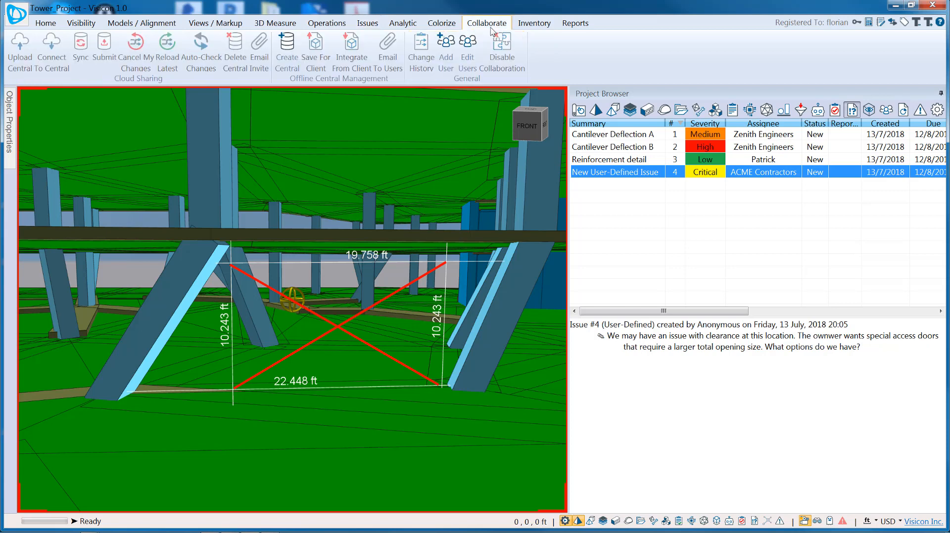
# Create the central model and save it as Tower_Project_Central.vxf
pyautogui.click(288, 50)
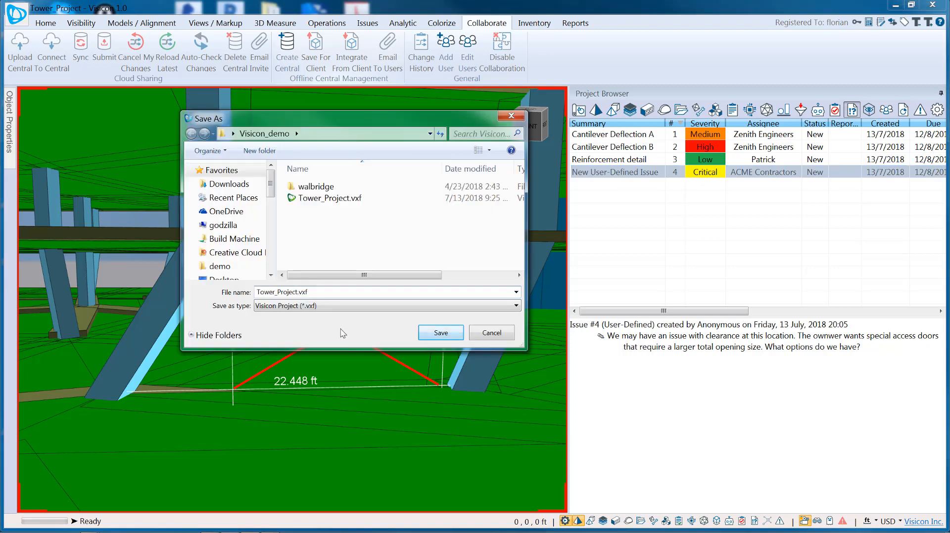
pyautogui.write('_Central')
pyautogui.click(421, 335)
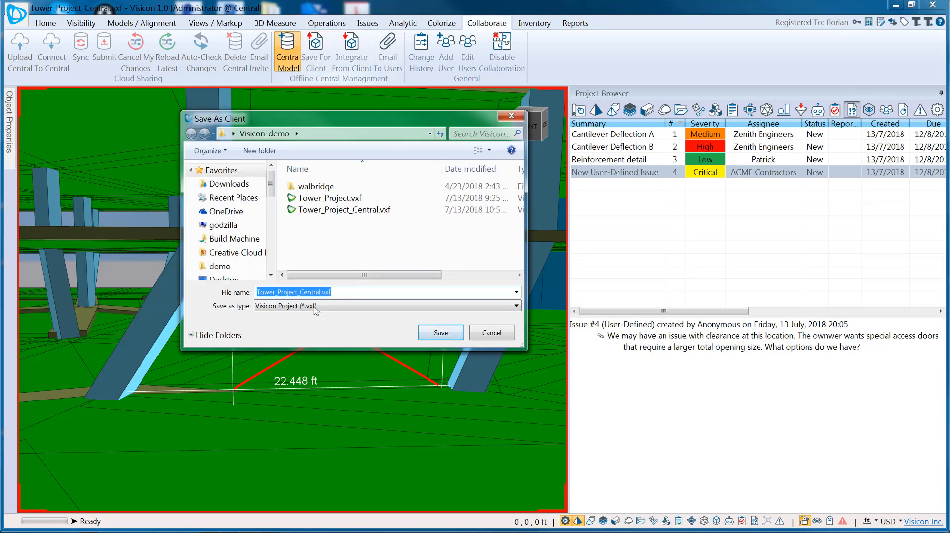
# Rename the client copy's file to Tower_Project_Client.vxf
pyautogui.click(320, 292)
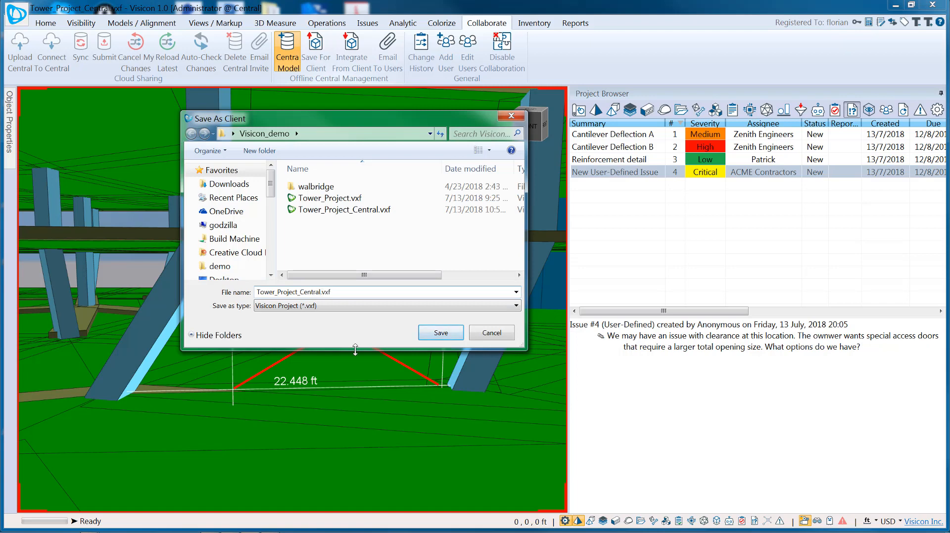
pyautogui.press('BackSpace')
pyautogui.press('BackSpace')
pyautogui.press('BackSpace')
pyautogui.press('BackSpace')
pyautogui.press('BackSpace')
pyautogui.write('lient')
# Save the client copy and open Tower_Project_Client.vxf from the Visicon_demo folder
pyautogui.click(440, 333)
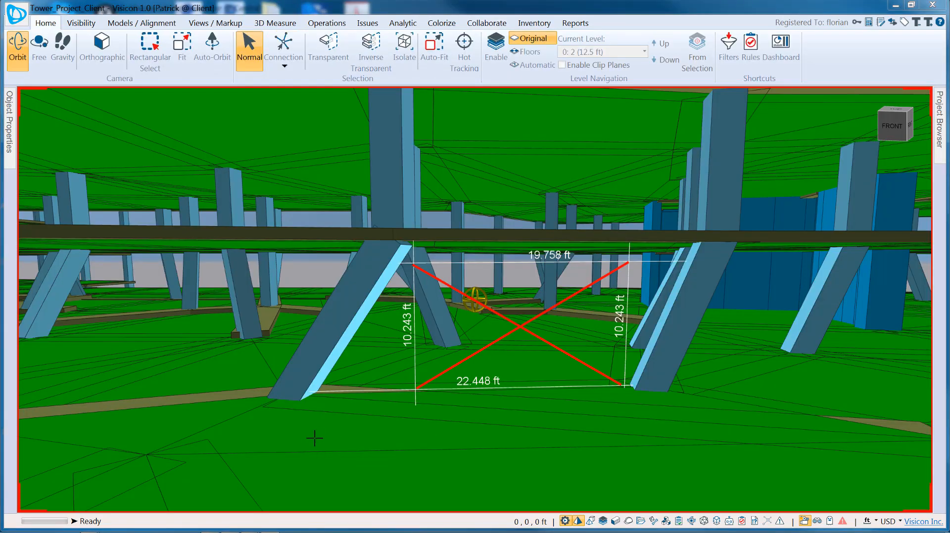
pyautogui.click(89, 529)
pyautogui.click(191, 467)
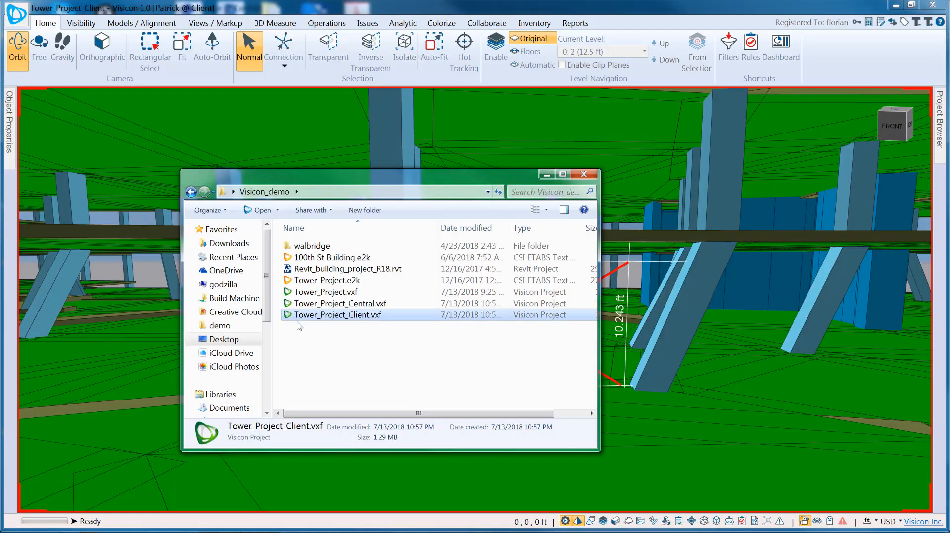
pyautogui.doubleClick(331, 316)
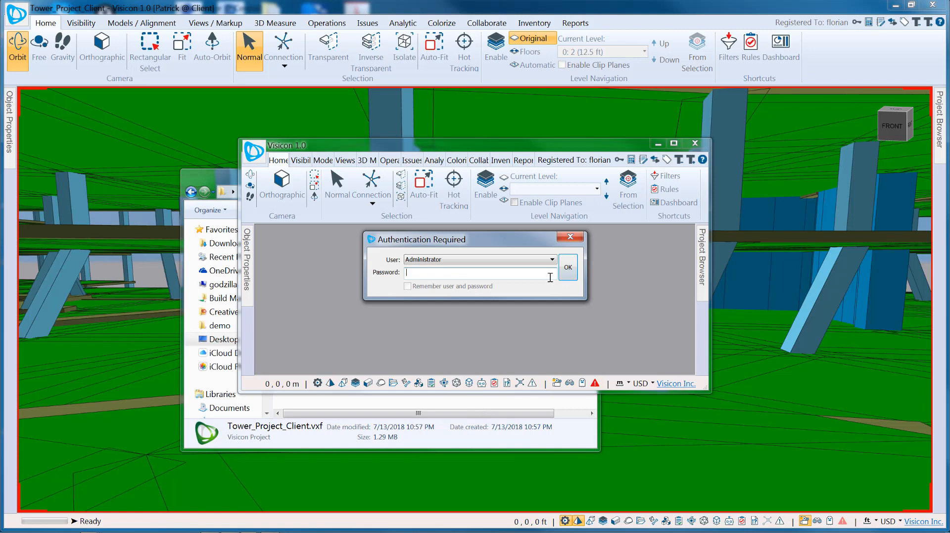
# Sign in as the assigned client user with the account password
pyautogui.click(552, 260)
pyautogui.click(456, 276)
pyautogui.write('Visicon101')
pyautogui.click(569, 271)
pyautogui.click(675, 144)
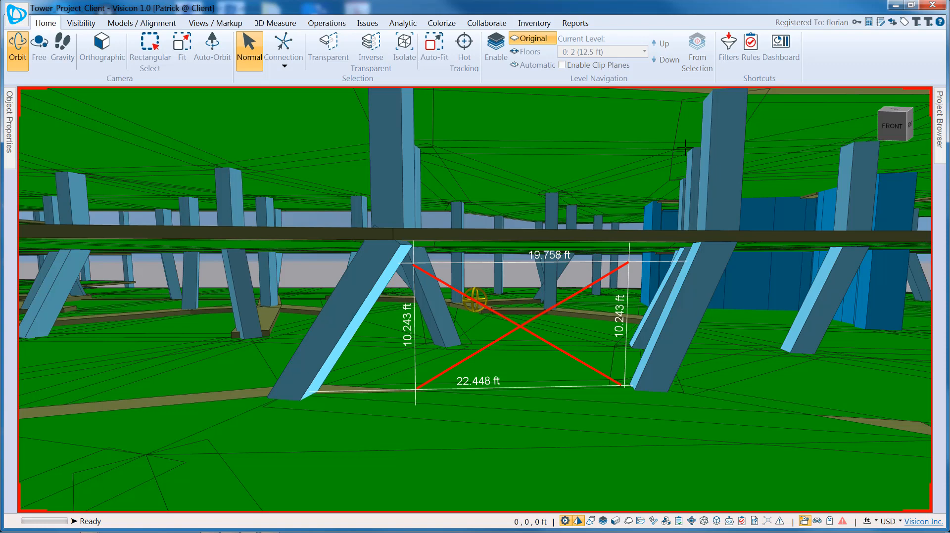
# Show All Issues in the client dashboard and jump to Cantilever Deflection B
pyautogui.click(784, 52)
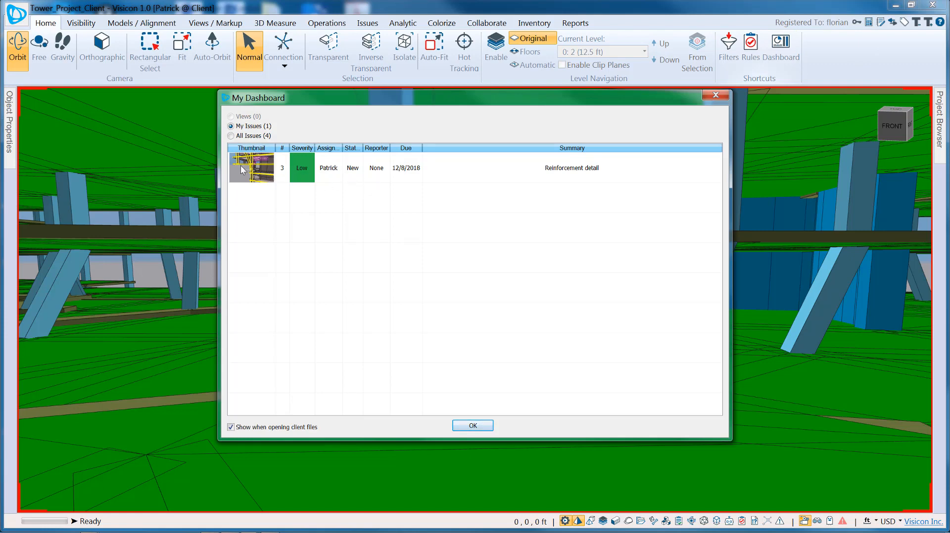
pyautogui.click(230, 136)
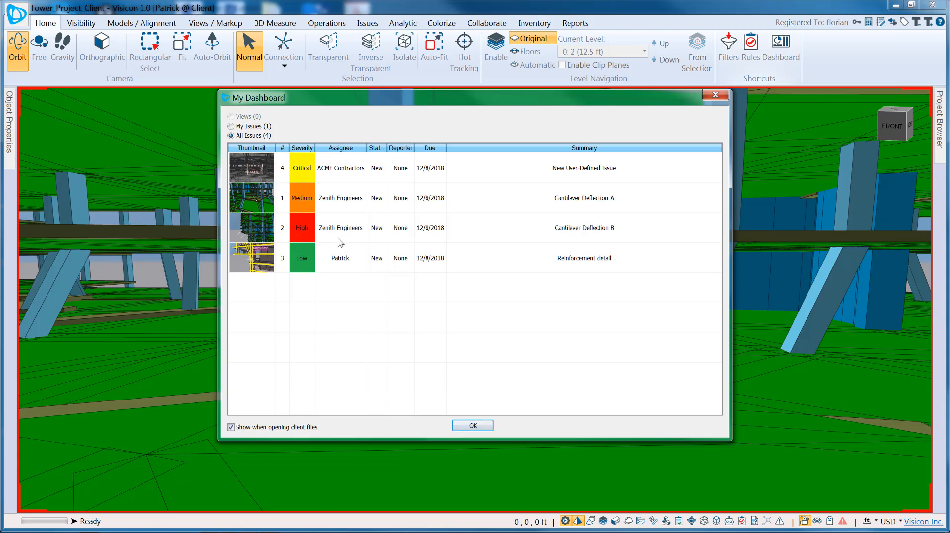
pyautogui.doubleClick(504, 230)
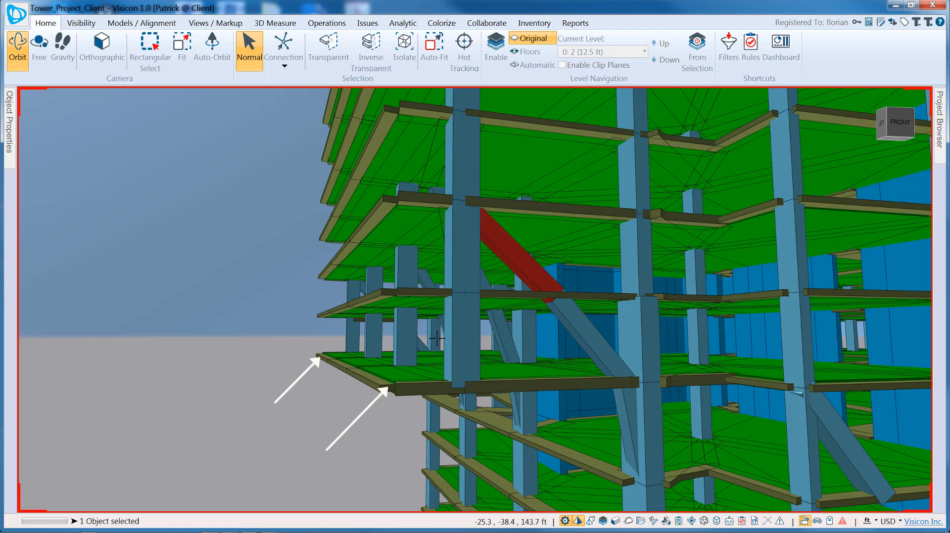
# Clear the selection, reopen the issues list and step through to Reinforcement detail's congestion callout
pyautogui.press('Escape')
pyautogui.click(939, 119)
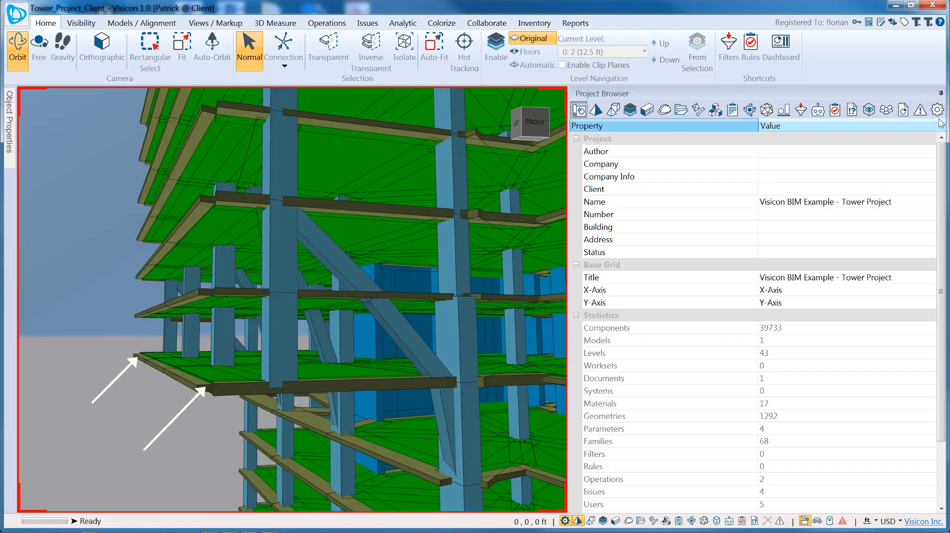
pyautogui.click(851, 111)
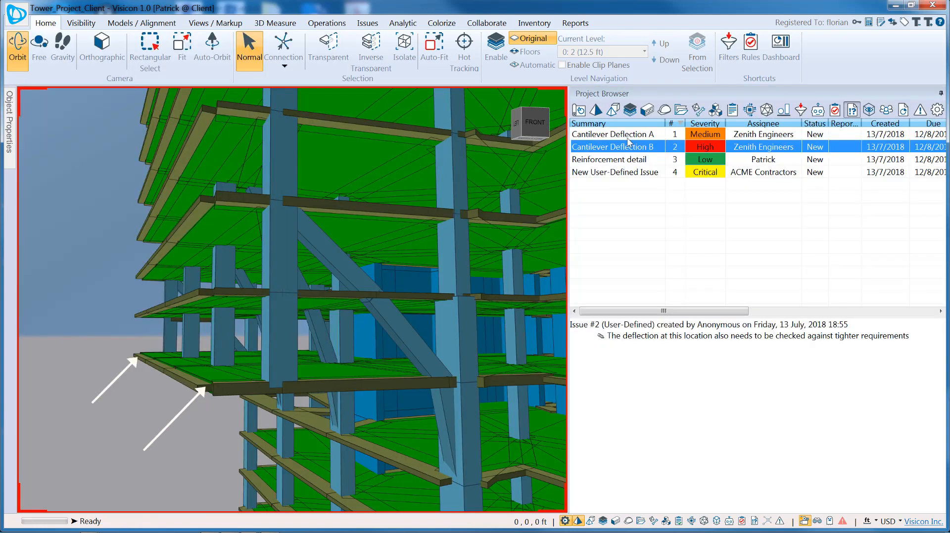
pyautogui.click(627, 134)
pyautogui.click(631, 147)
pyautogui.click(632, 163)
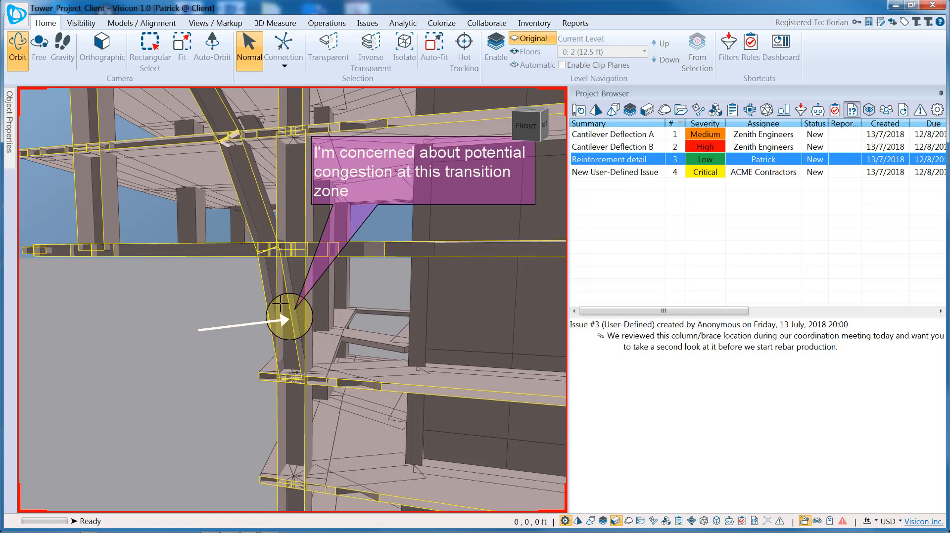
# Inspect the properties of the diagonal brace D169 and the adjacent column
pyautogui.click(285, 268)
pyautogui.click(8, 129)
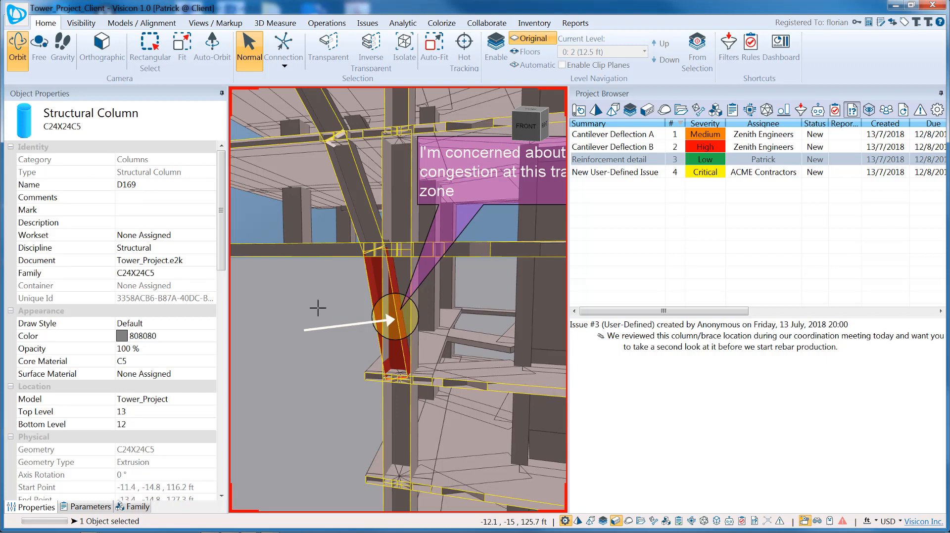
pyautogui.click(416, 296)
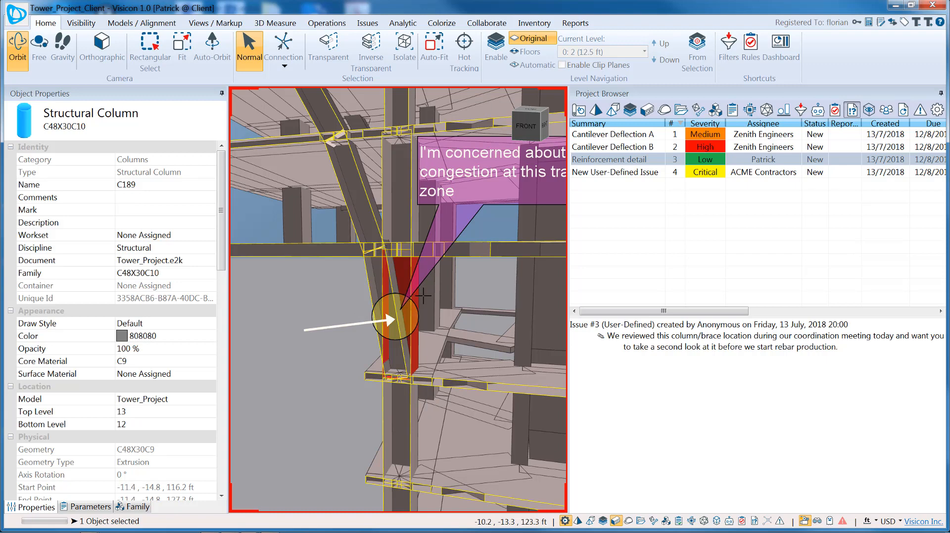
pyautogui.click(391, 278)
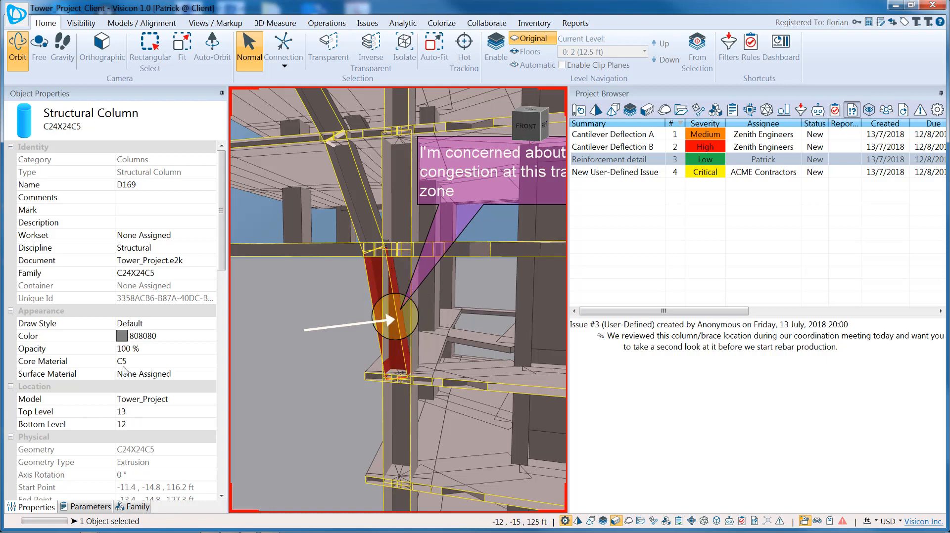
# Select all C5 material objects, clear them, collapse Object Properties and show the issues list
pyautogui.click(647, 110)
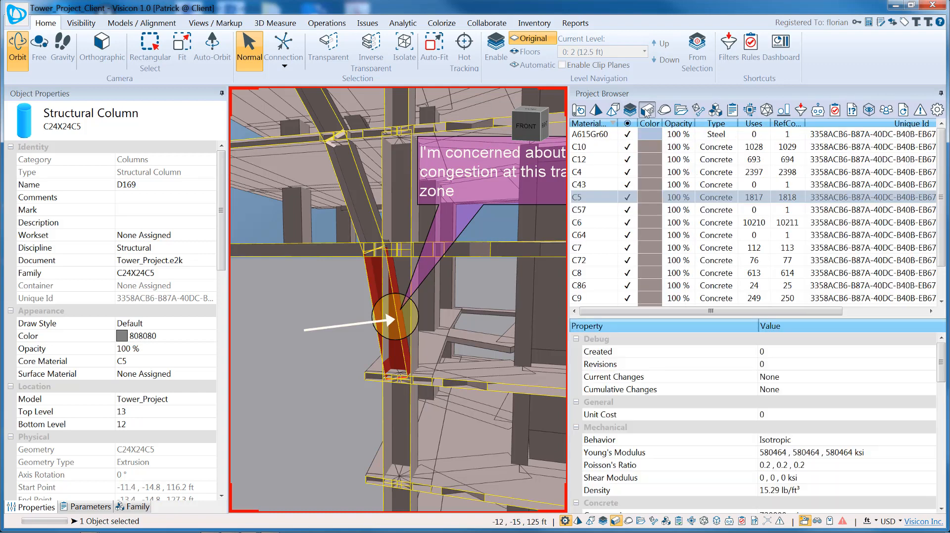
pyautogui.click(604, 197)
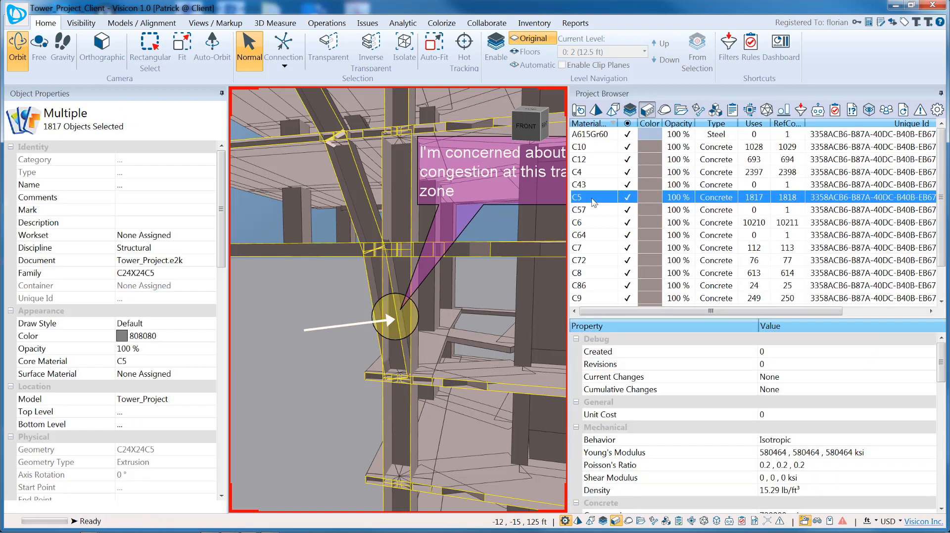
pyautogui.scroll(-3, 753, 435)
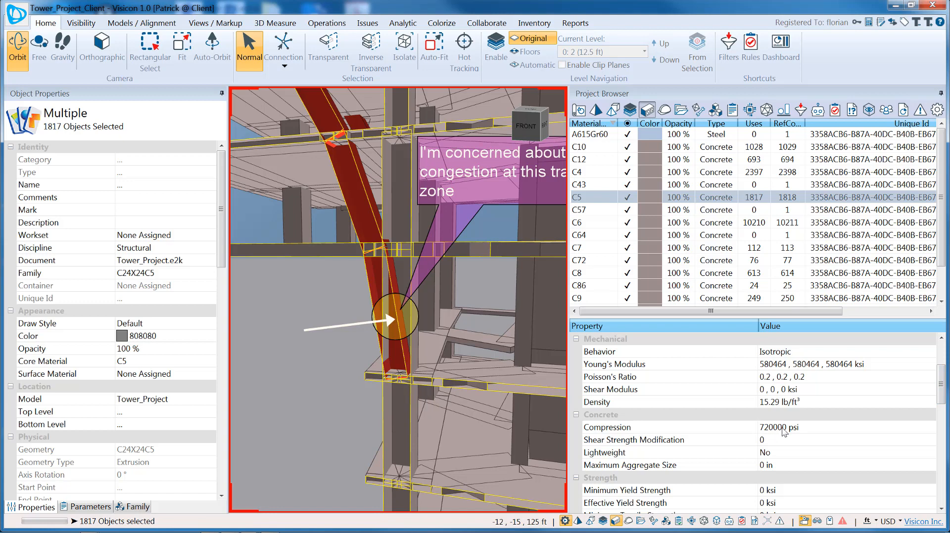
pyautogui.click(355, 310)
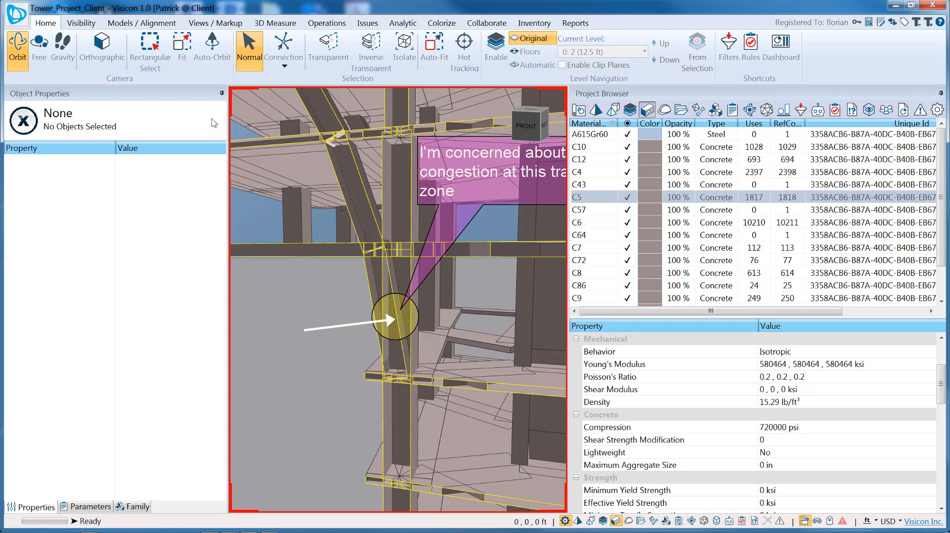
pyautogui.click(221, 92)
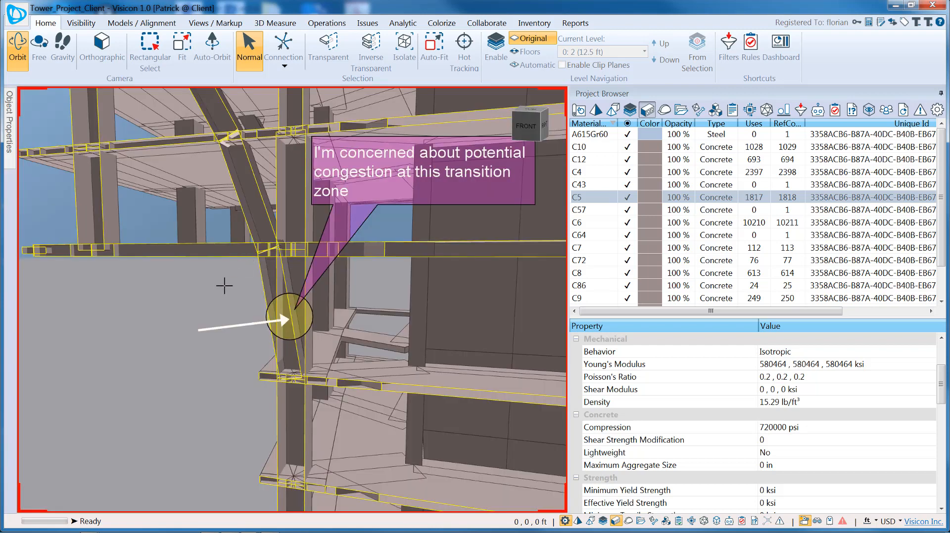
pyautogui.click(851, 110)
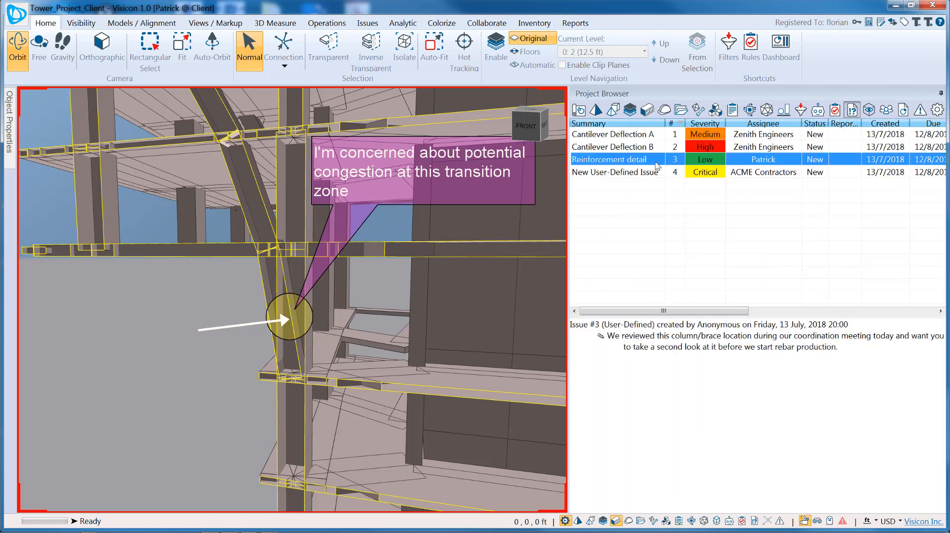
# Add view B orbited to the brace and comment 'We'll review this during shop drawing production.'
pyautogui.click(369, 23)
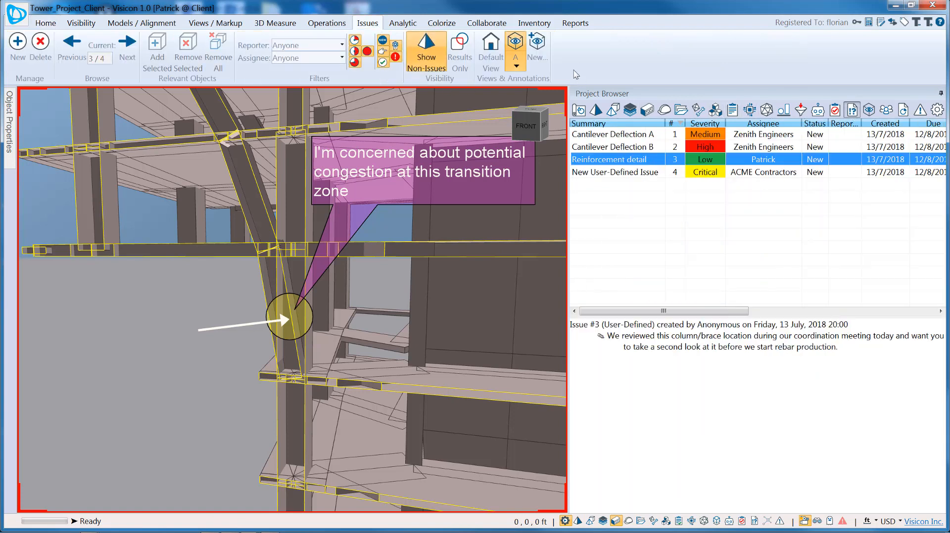
pyautogui.click(538, 51)
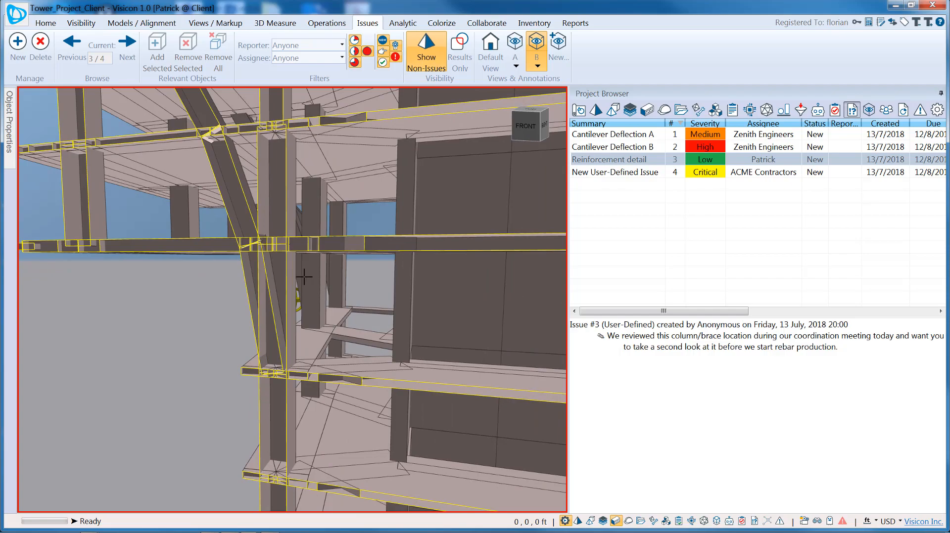
pyautogui.click(283, 291)
pyautogui.moveTo(265, 314)
pyautogui.mouseDown(button='middle')
pyautogui.moveTo(335, 310)
pyautogui.moveTo(477, 331)
pyautogui.moveTo(342, 321)
pyautogui.moveTo(432, 313)
pyautogui.moveTo(364, 322)
pyautogui.moveTo(416, 312)
pyautogui.mouseUp(button='middle')
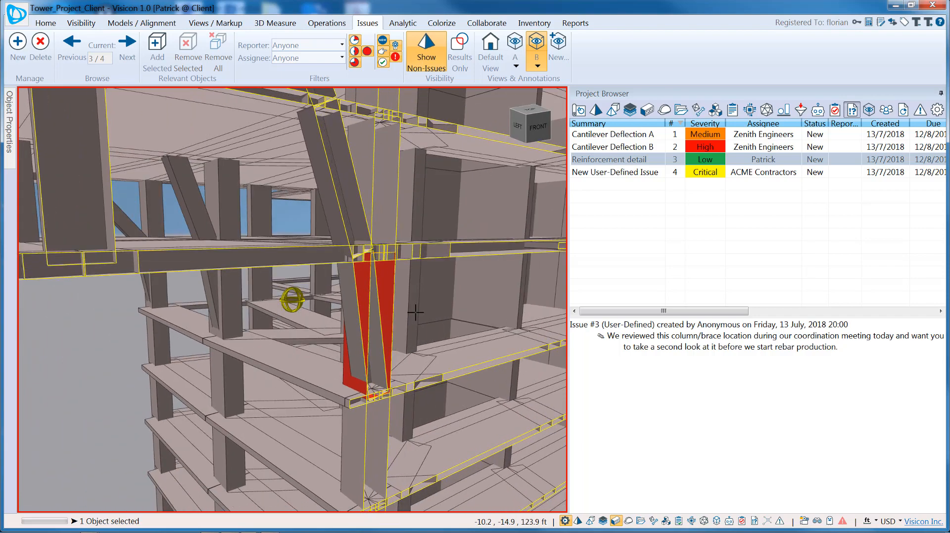
pyautogui.click(794, 415)
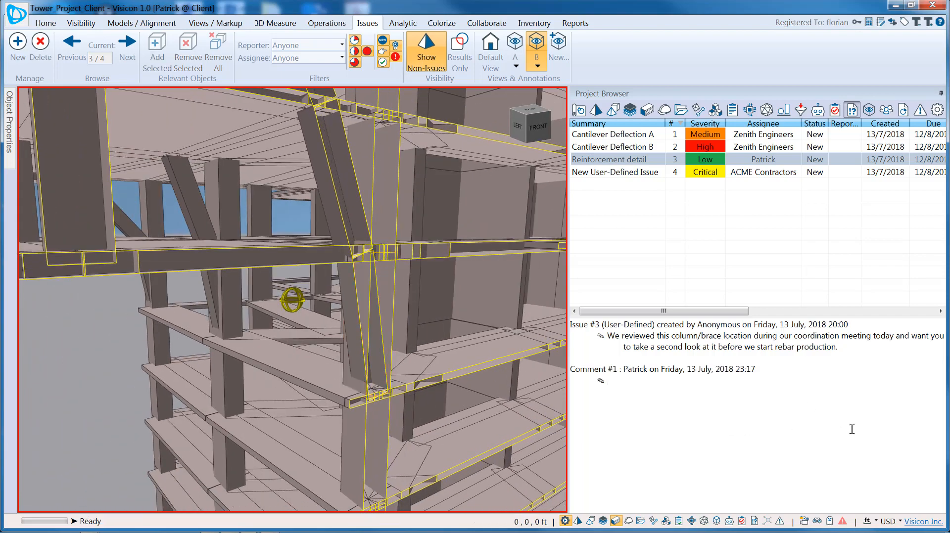
pyautogui.write("We'll review this during shop d")
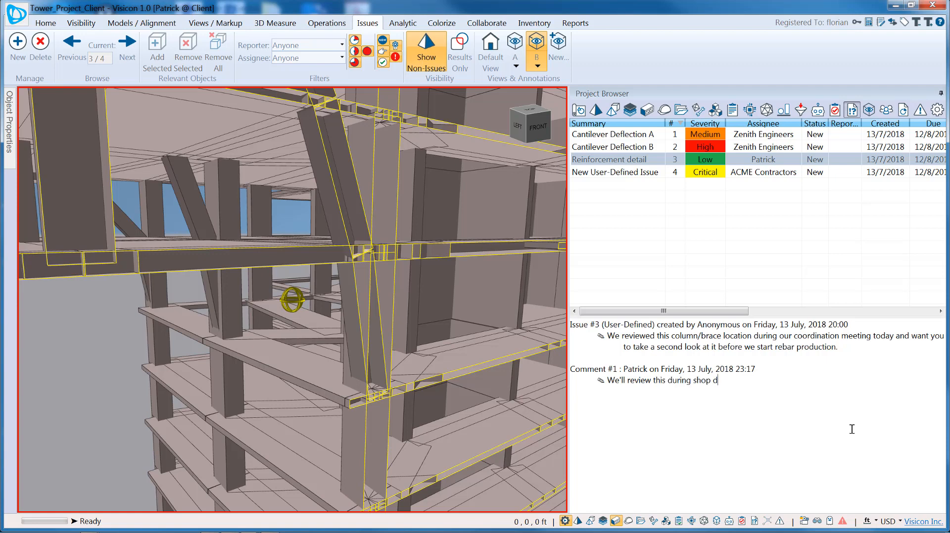
pyautogui.write('rawing production.')
# Draw a callout box in view B with its leader pointing at the brace
pyautogui.click(211, 23)
pyautogui.click(429, 51)
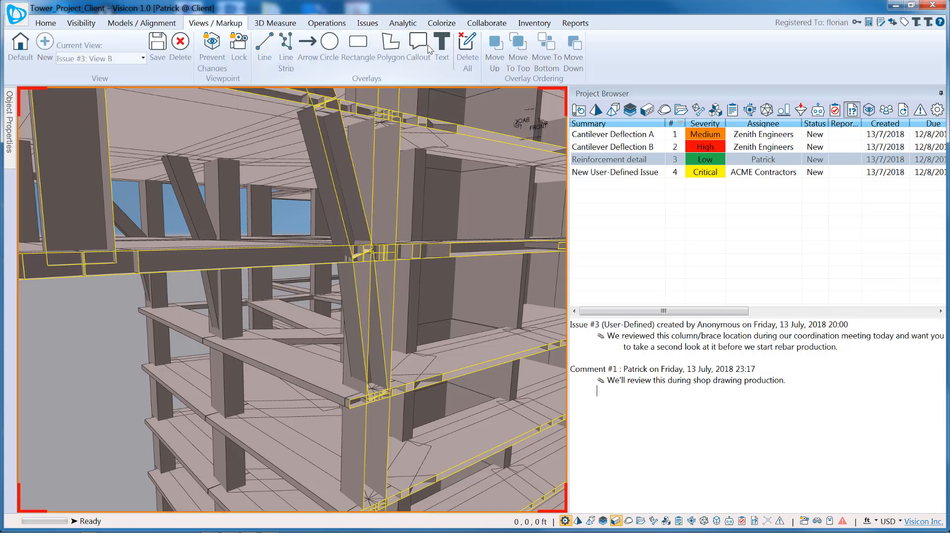
pyautogui.click(347, 144)
pyautogui.click(481, 248)
pyautogui.click(371, 372)
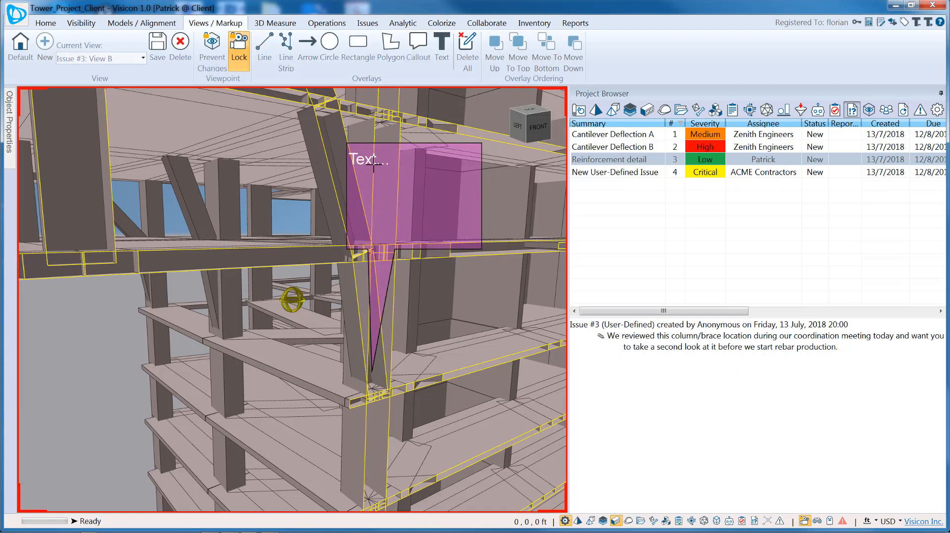
# Enter 'This is area of most concern', widen the box and move the tip to the connection
pyautogui.doubleClick(376, 160)
pyautogui.write('This is are')
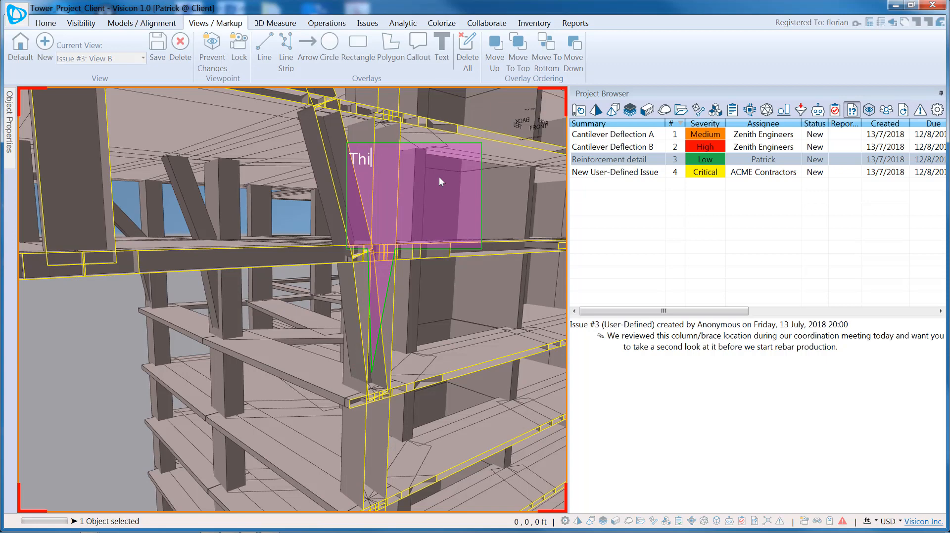
pyautogui.write('of most concern')
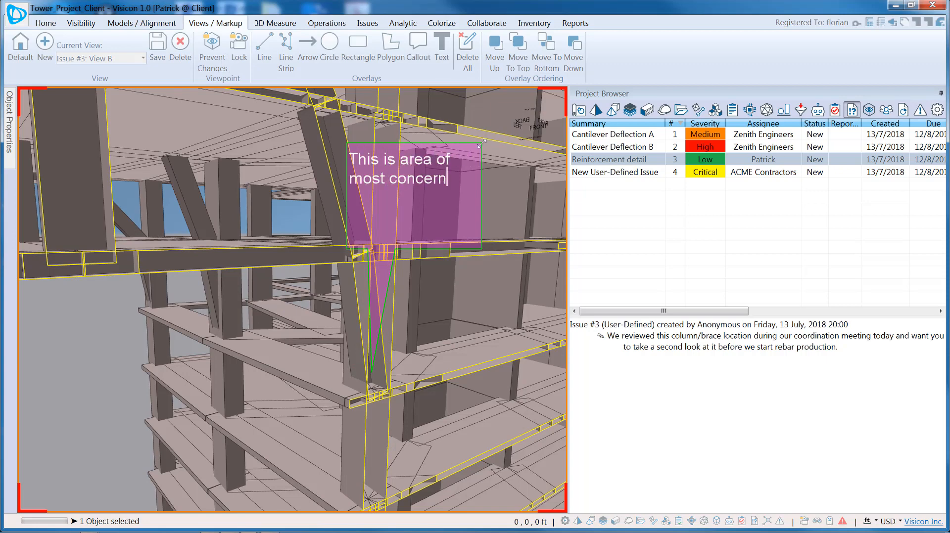
pyautogui.moveTo(482, 143); pyautogui.dragTo(505, 189)
pyautogui.moveTo(372, 373)
pyautogui.mouseDown()
pyautogui.moveTo(352, 344)
pyautogui.moveTo(378, 389)
pyautogui.mouseUp()
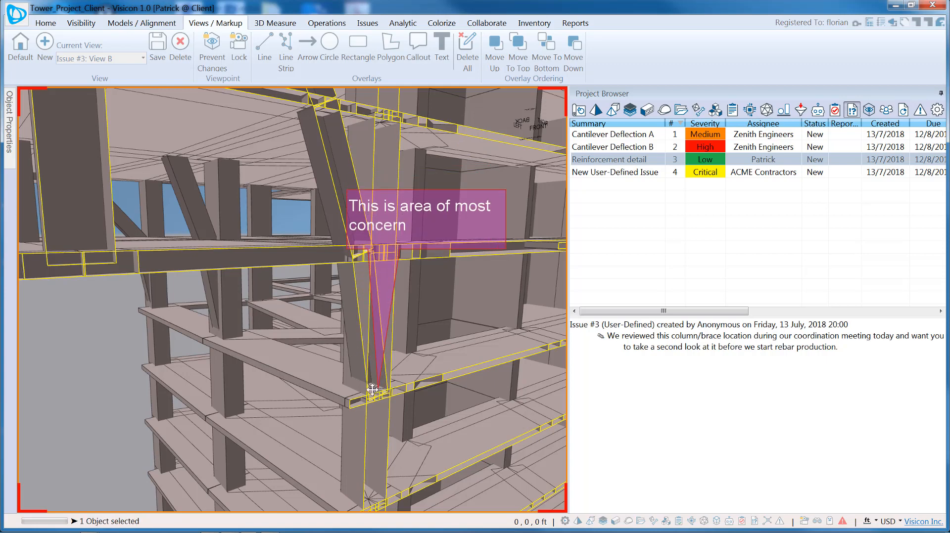
pyautogui.click(117, 416)
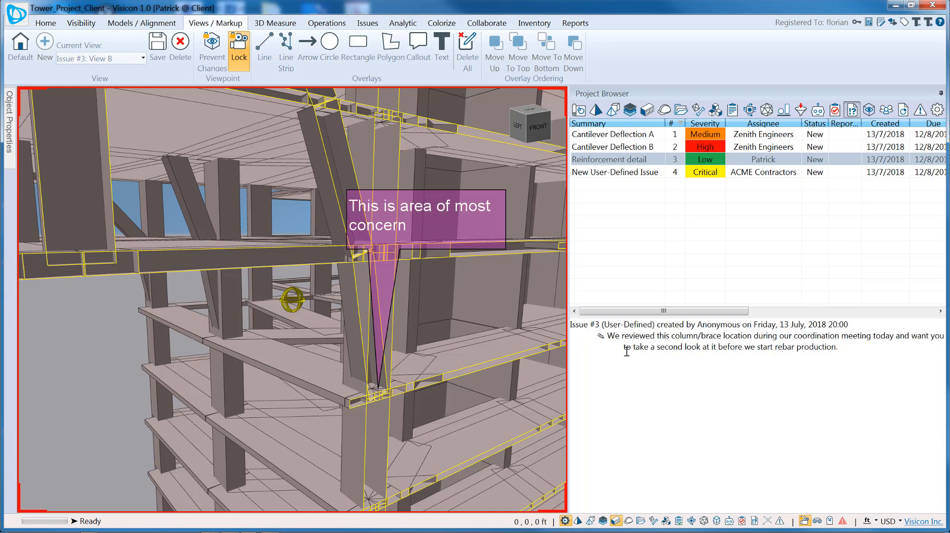
pyautogui.click(15, 18)
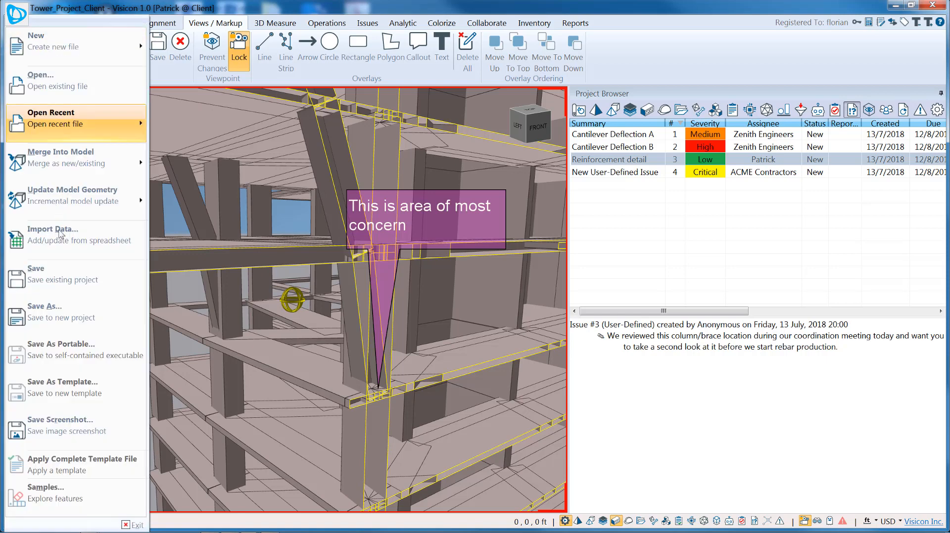
# Save the client copy, then integrate Tower_Project_Client.vxf into the central model
pyautogui.click(60, 266)
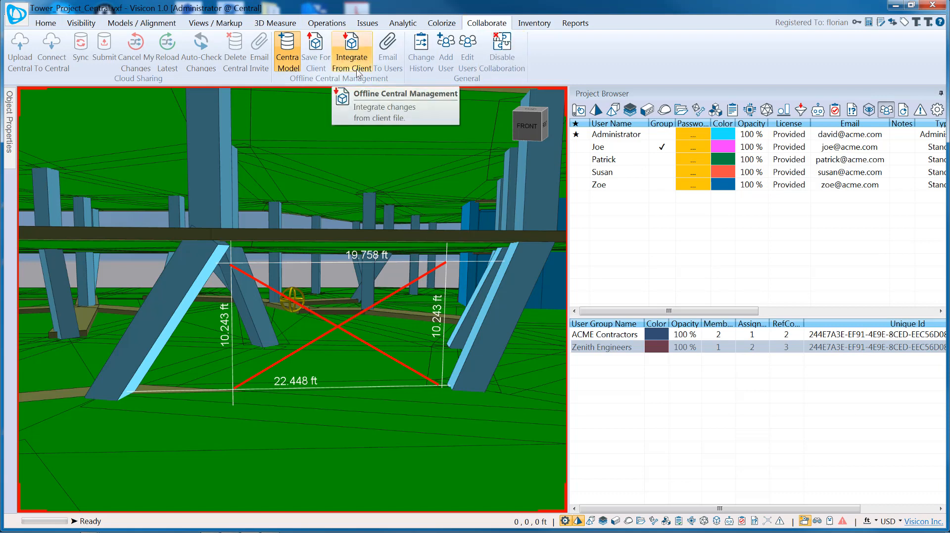
pyautogui.click(355, 50)
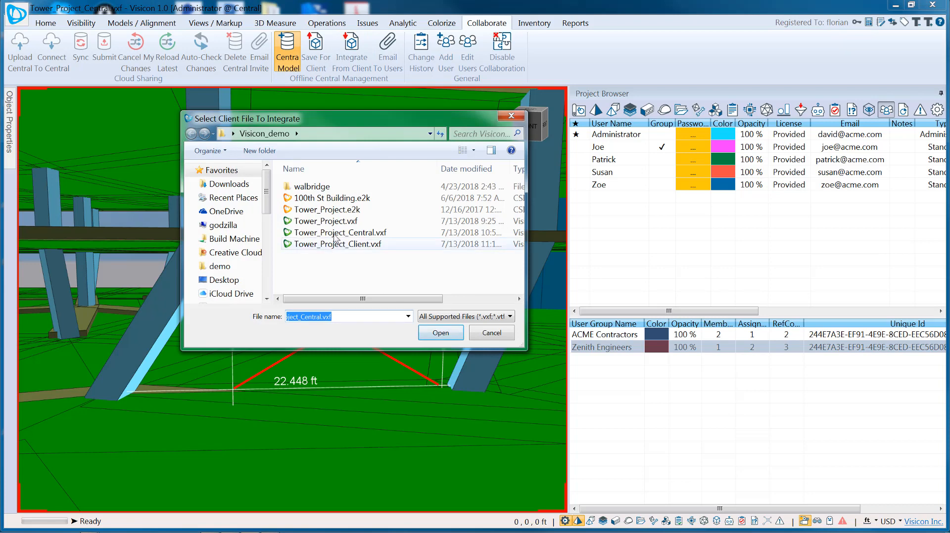
pyautogui.click(335, 245)
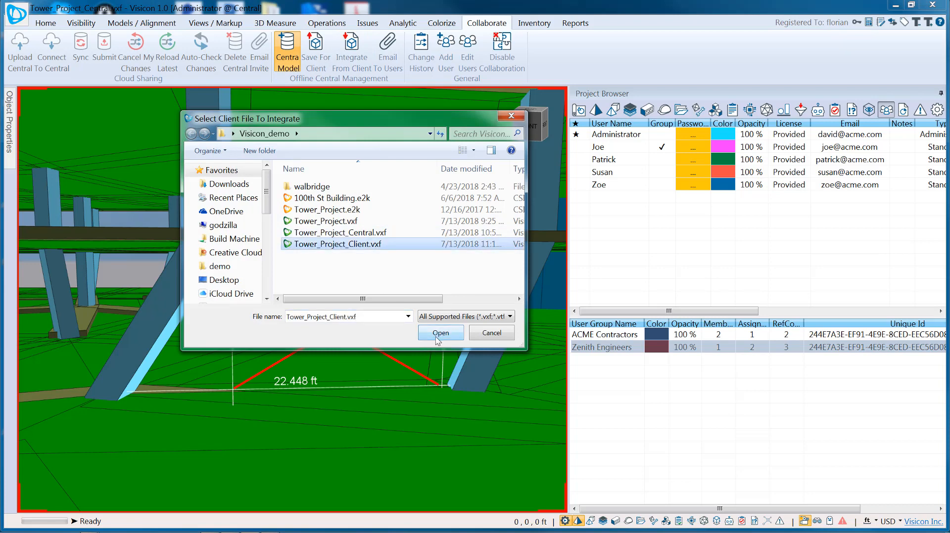
pyautogui.click(440, 332)
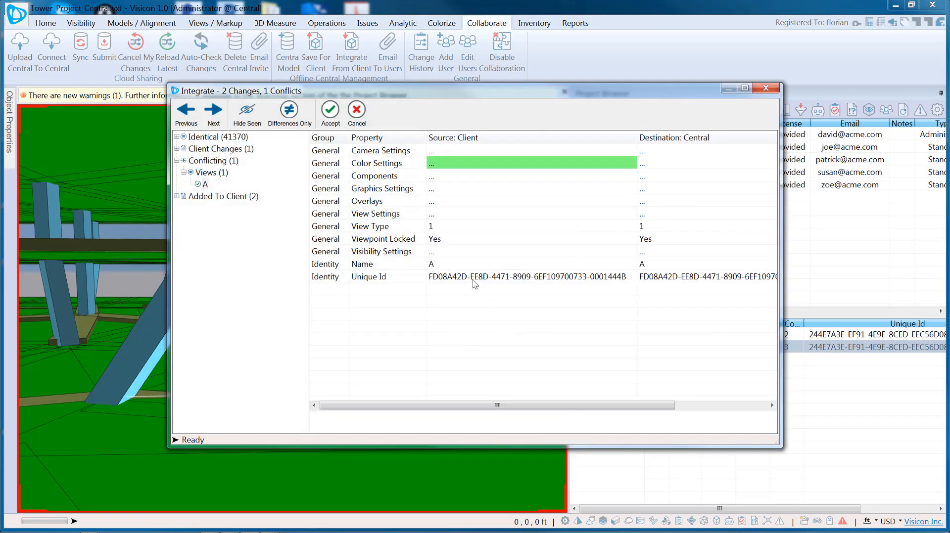
# Maximize the integration window and inspect the client's conflicting view A
pyautogui.click(740, 91)
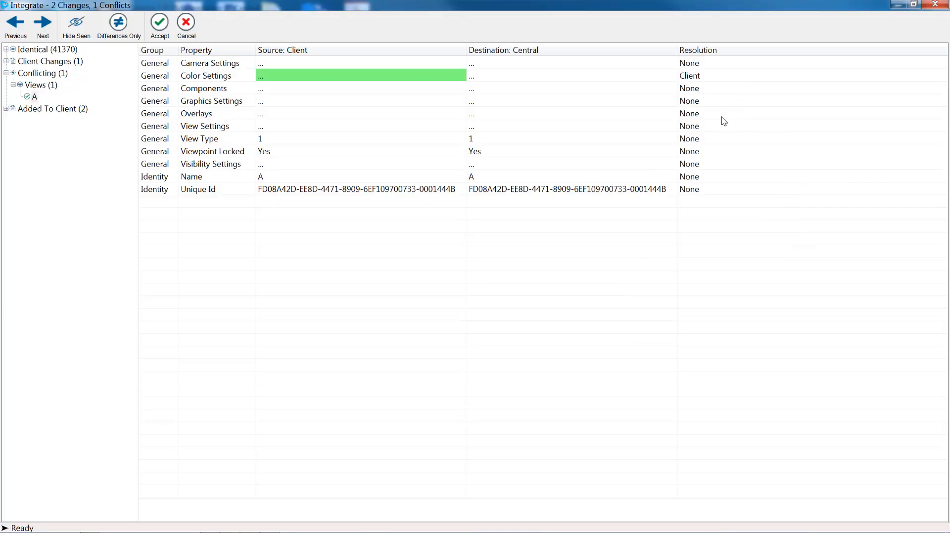
pyautogui.click(6, 49)
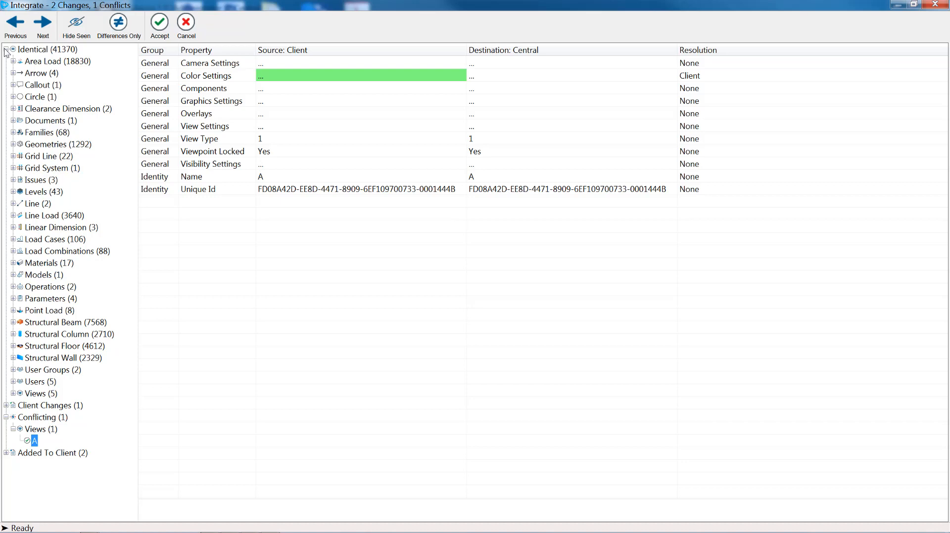
pyautogui.click(5, 49)
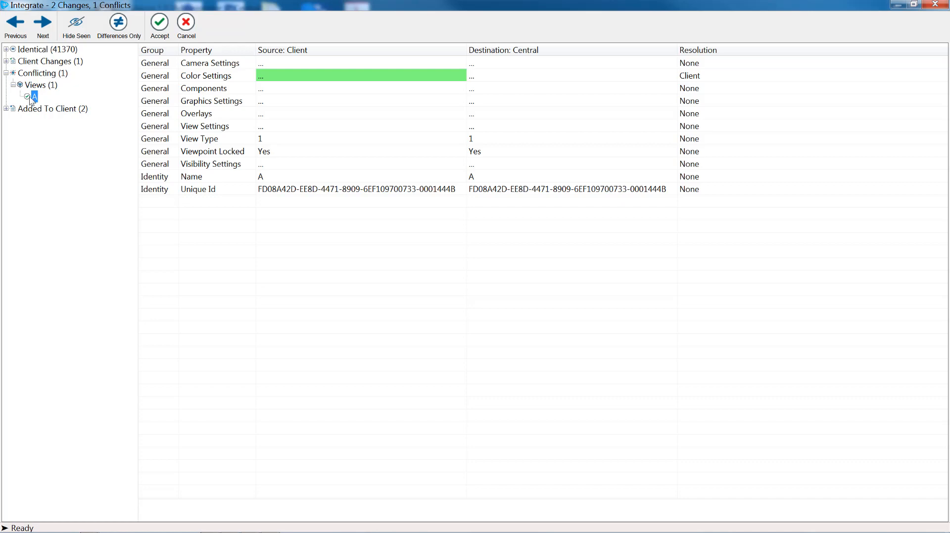
pyautogui.click(39, 85)
pyautogui.click(34, 97)
# Inspect the client's added view B and callout, then accept the changes into the central model
pyautogui.click(6, 109)
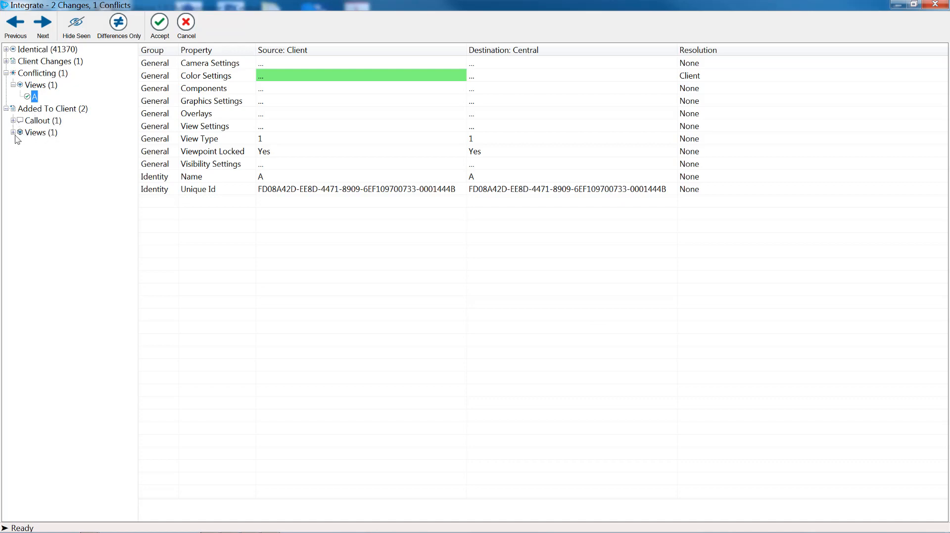
pyautogui.click(13, 132)
pyautogui.click(34, 143)
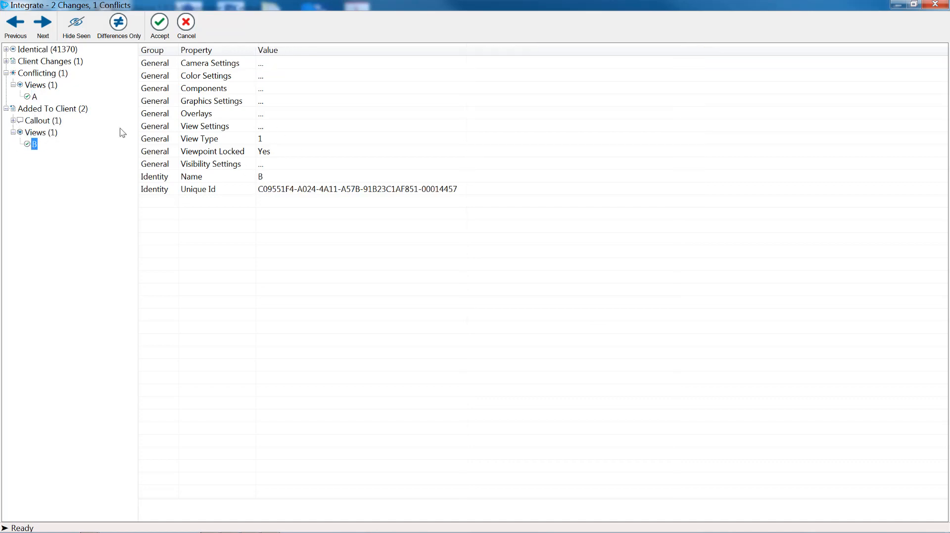
pyautogui.click(38, 121)
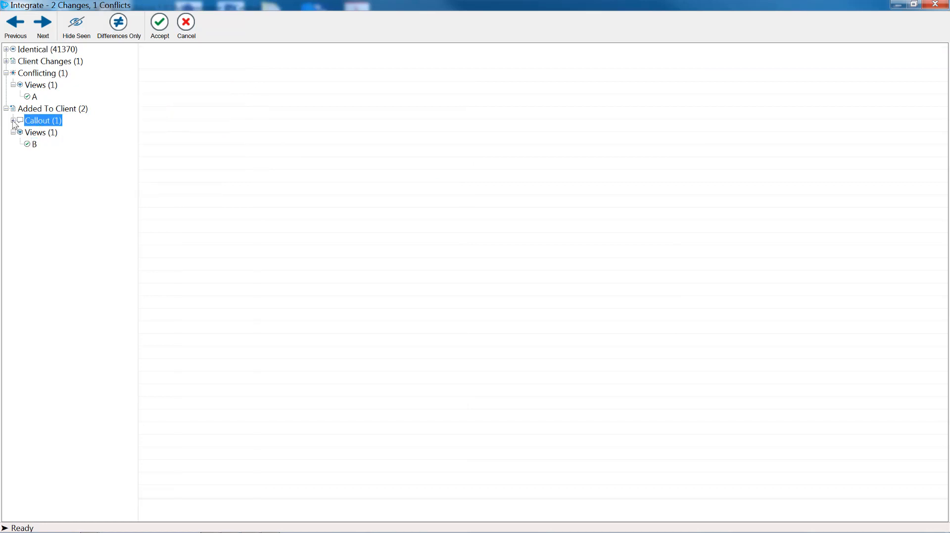
pyautogui.click(14, 121)
pyautogui.click(45, 133)
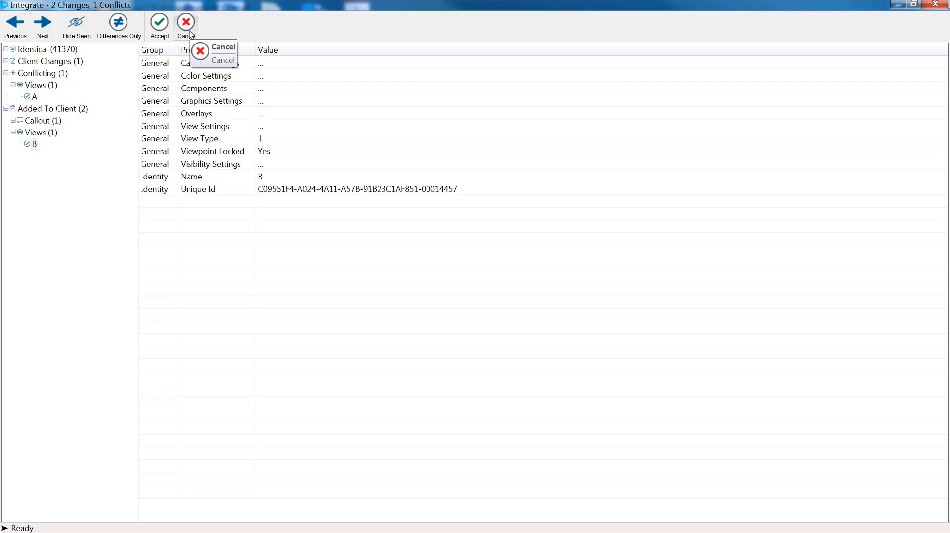
pyautogui.click(160, 29)
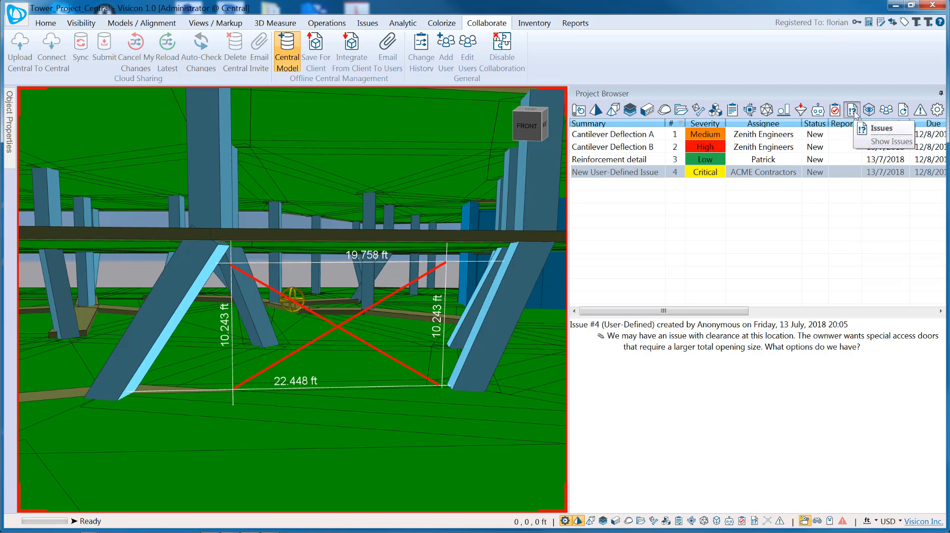
# Open issue 3, Reinforcement detail, and display its view B with the integrated callout
pyautogui.click(613, 159)
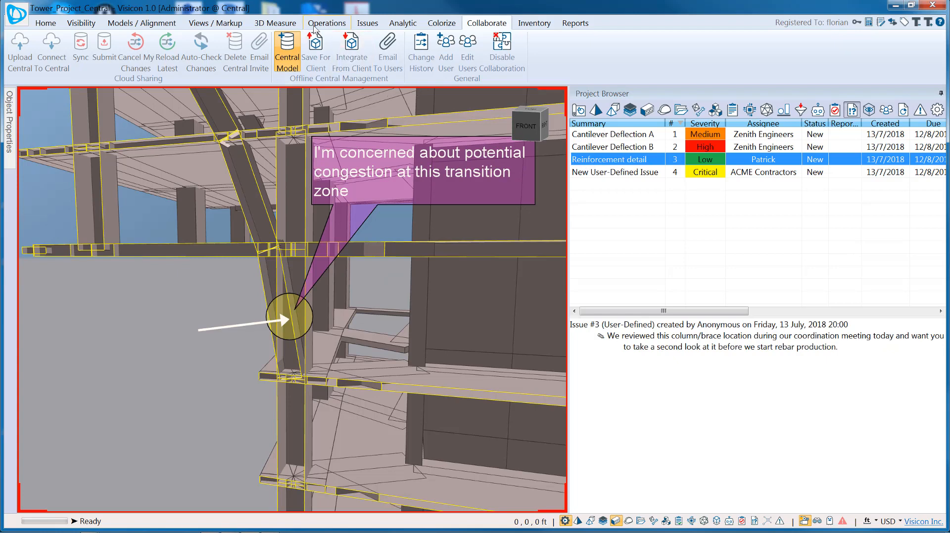
pyautogui.click(367, 23)
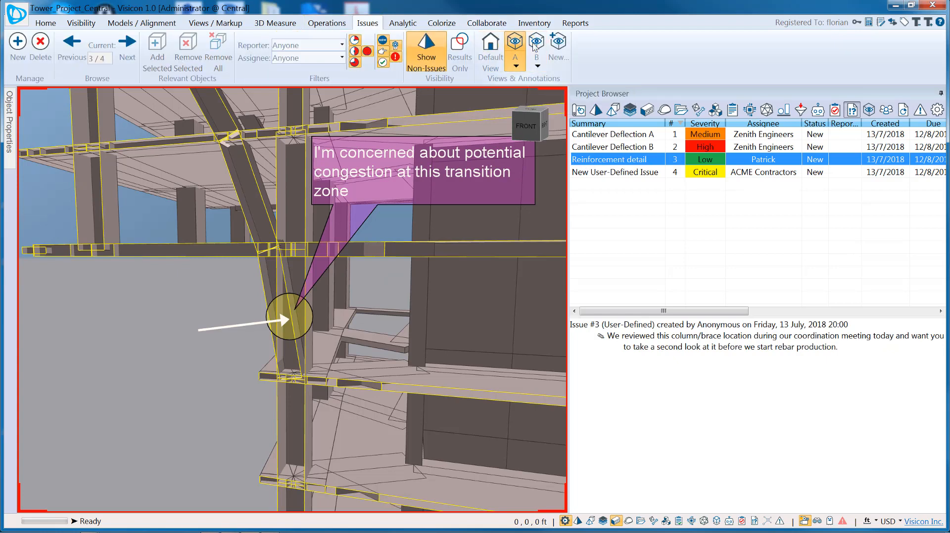
pyautogui.click(536, 45)
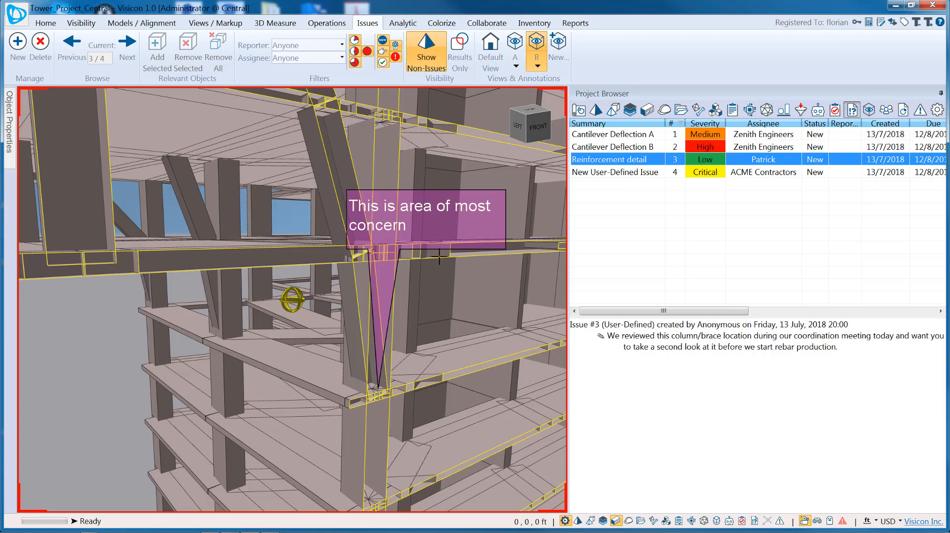